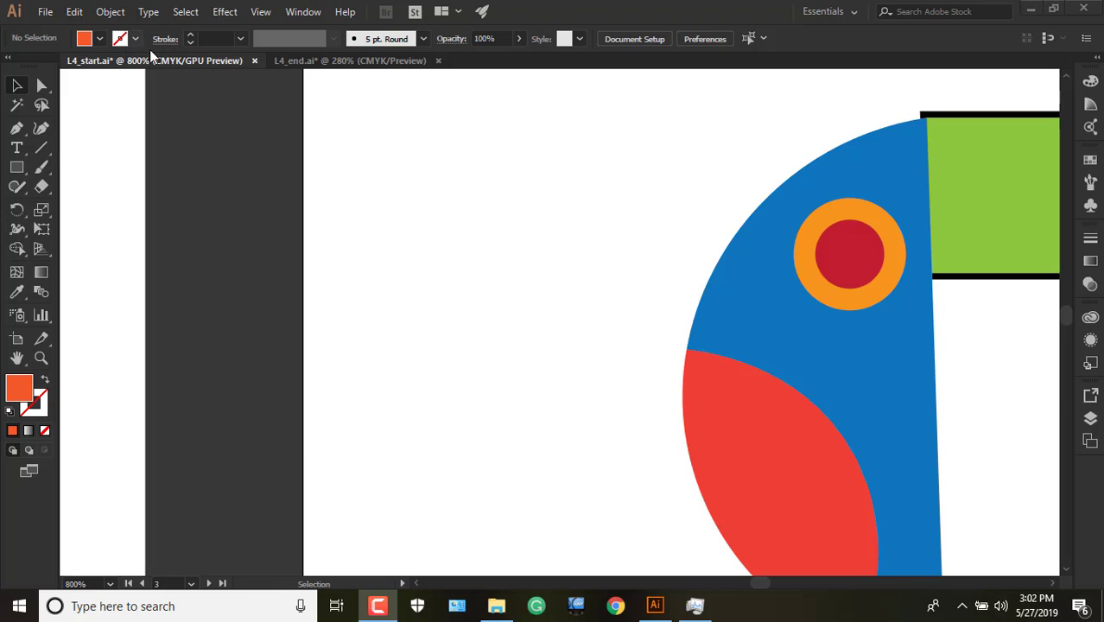
View the finished bird artwork in L4_end.ai, and return to the L4_start.ai document.
click(354, 62)
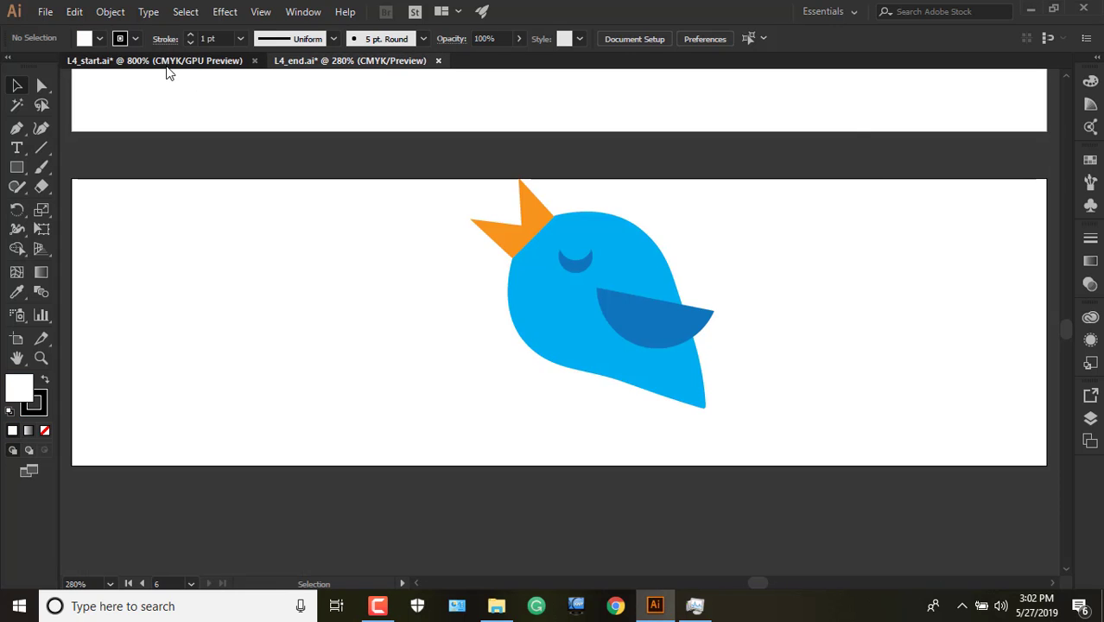
click(169, 62)
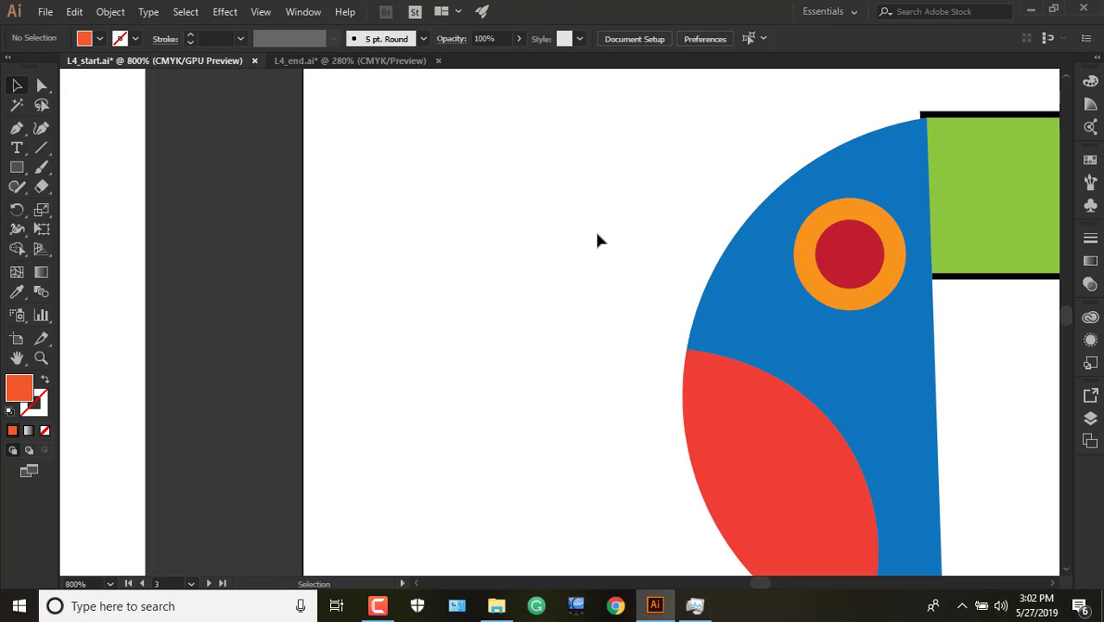
Fit all artboards of L4_start.ai in the window.
scroll(601, 241, down, 2)
drag(766, 586, 728, 586)
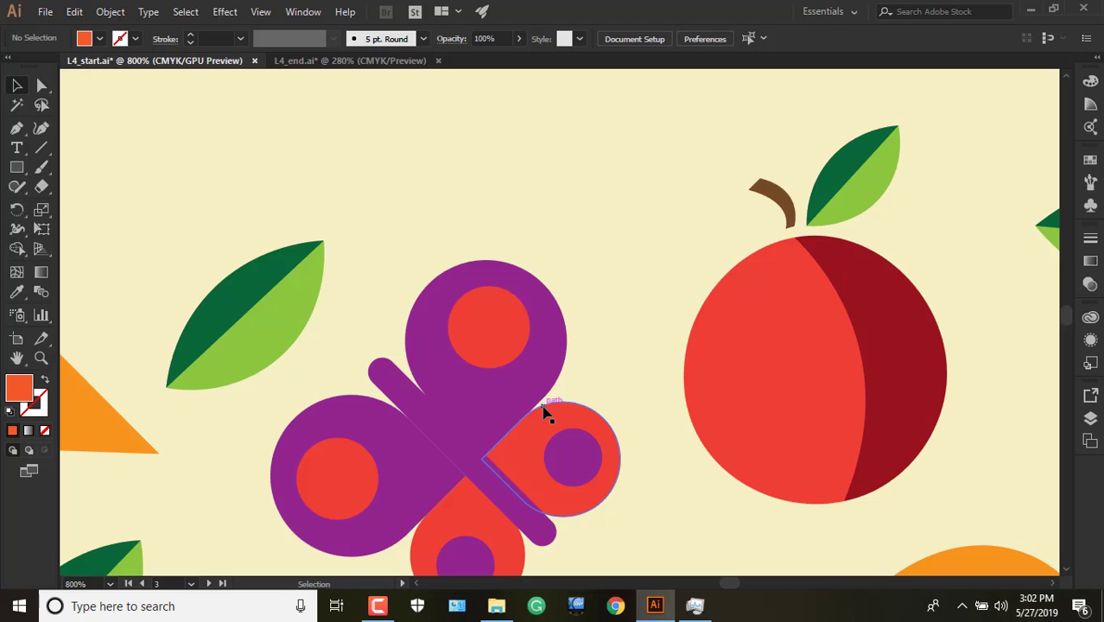
click(259, 12)
click(333, 204)
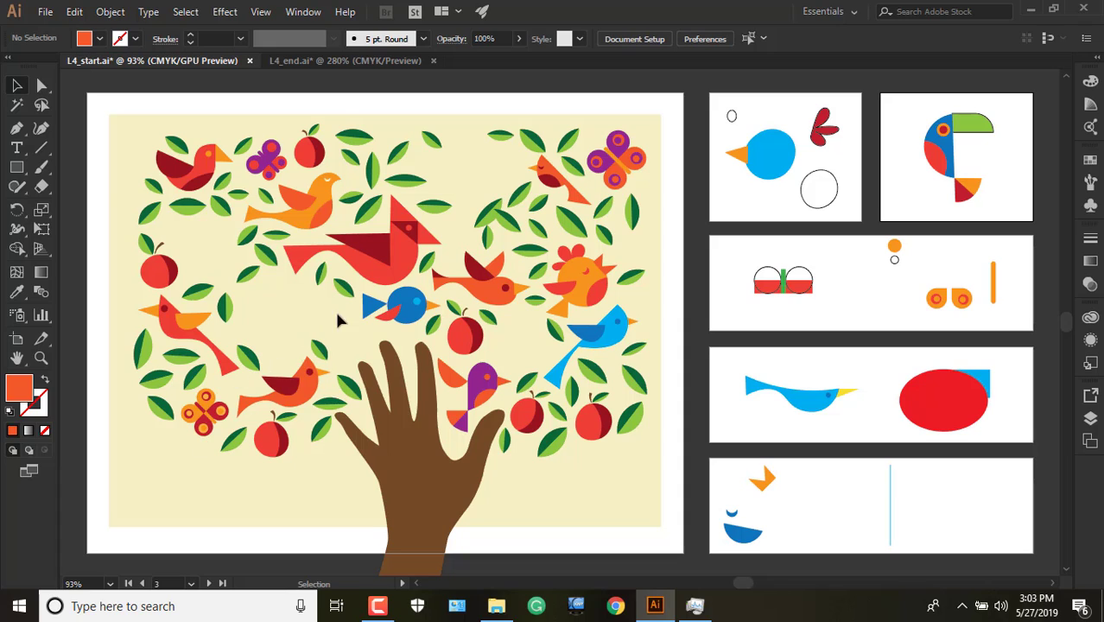
Activate the Main Artwork, Butterfly, Bird 4 and Bird 3 artboards in turn, finishing on the Main Artwork artboard with nothing selected.
click(461, 149)
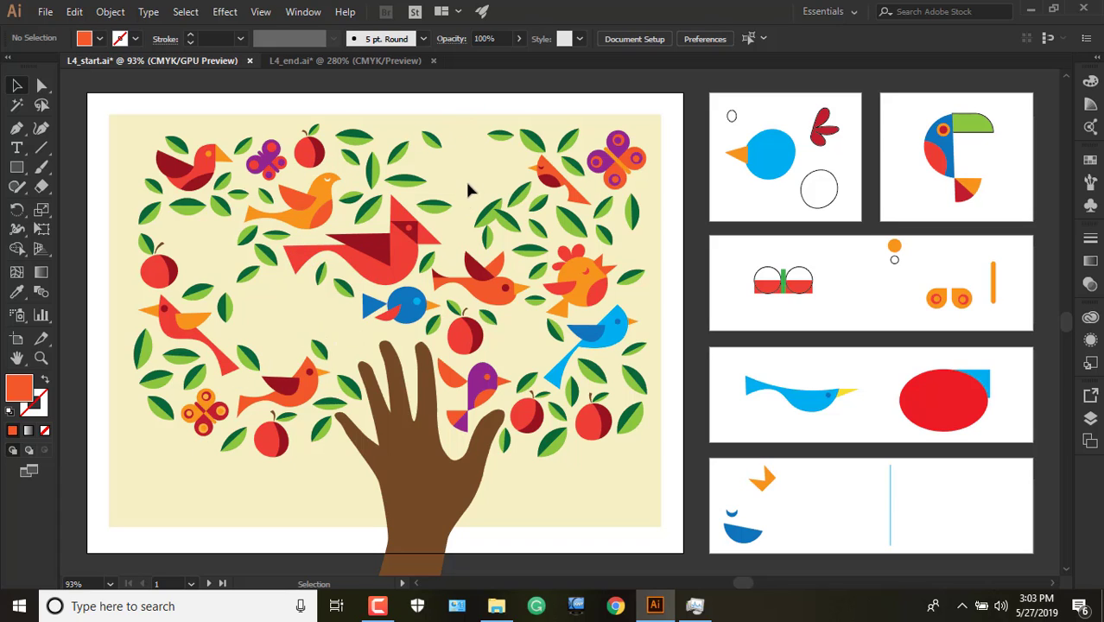
click(168, 585)
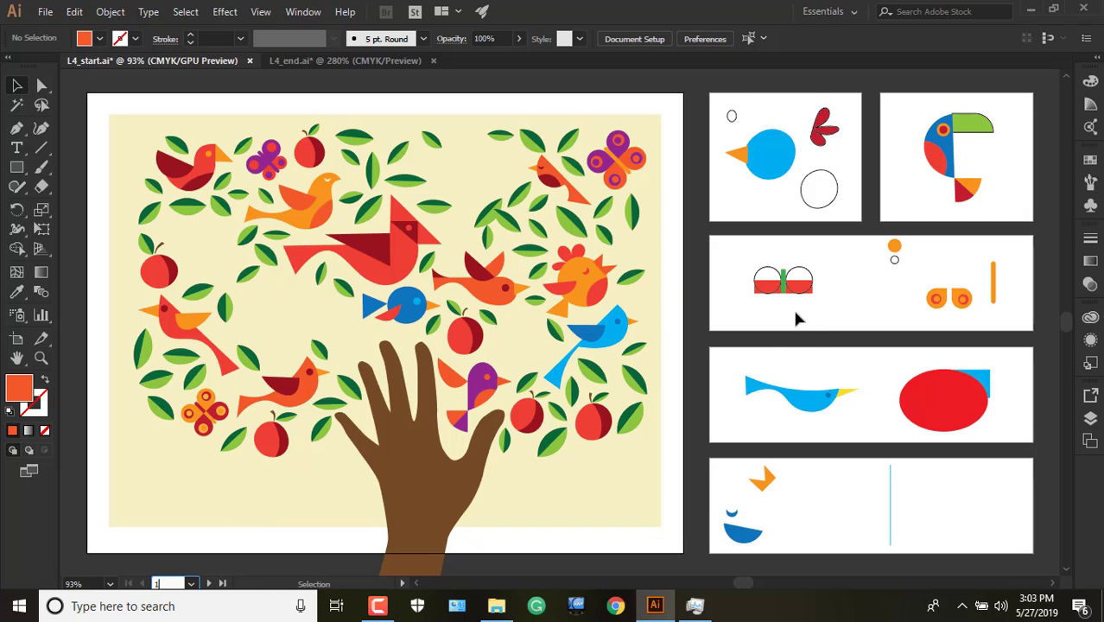
click(846, 288)
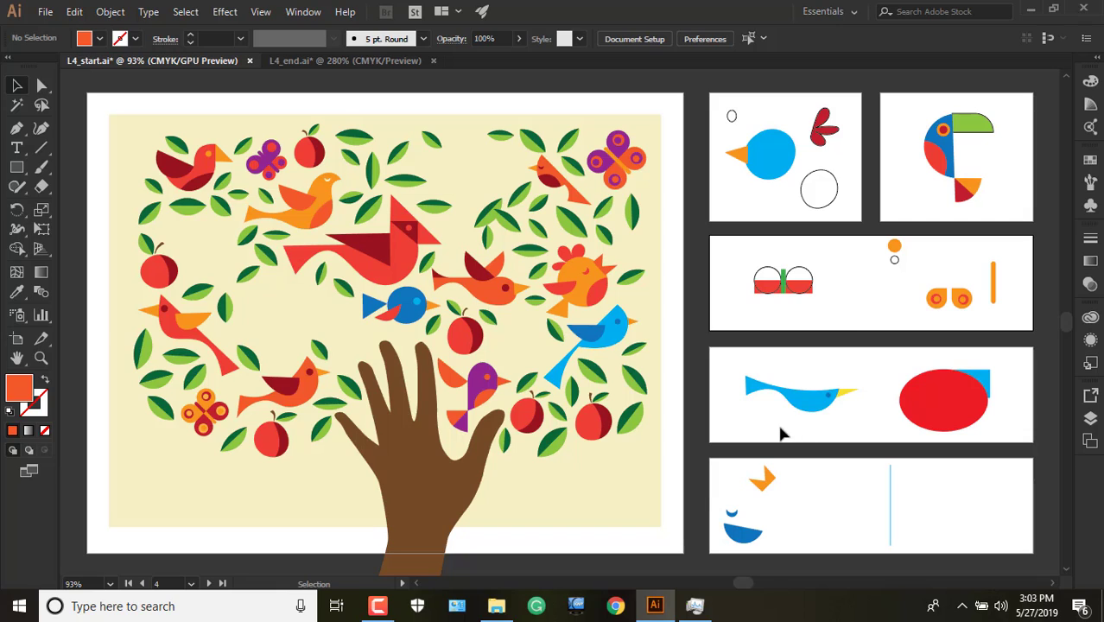
click(840, 502)
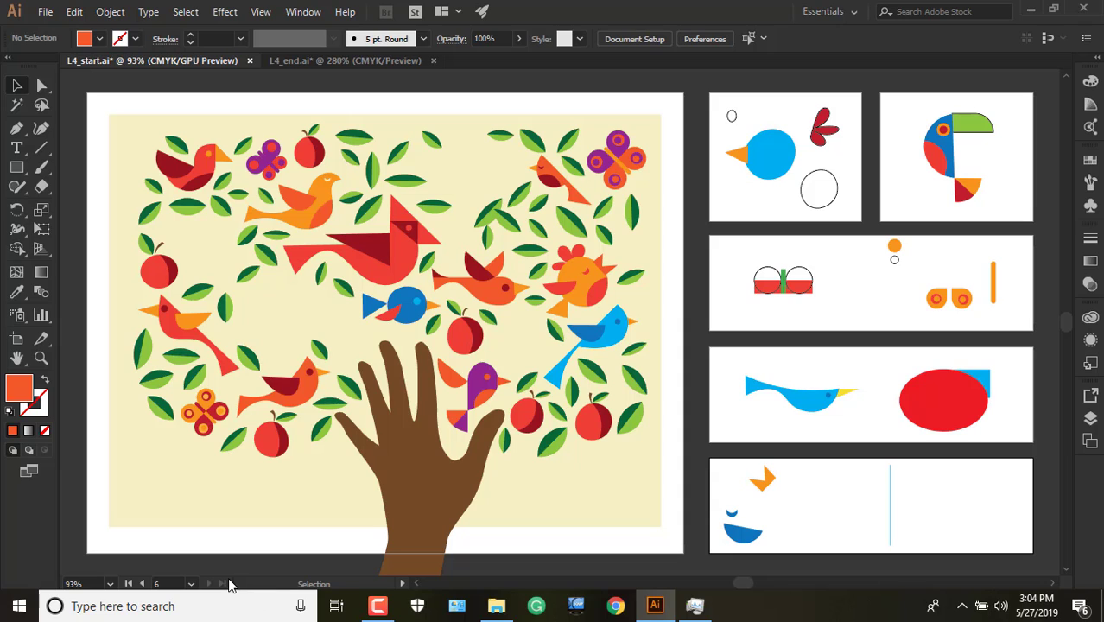
click(851, 394)
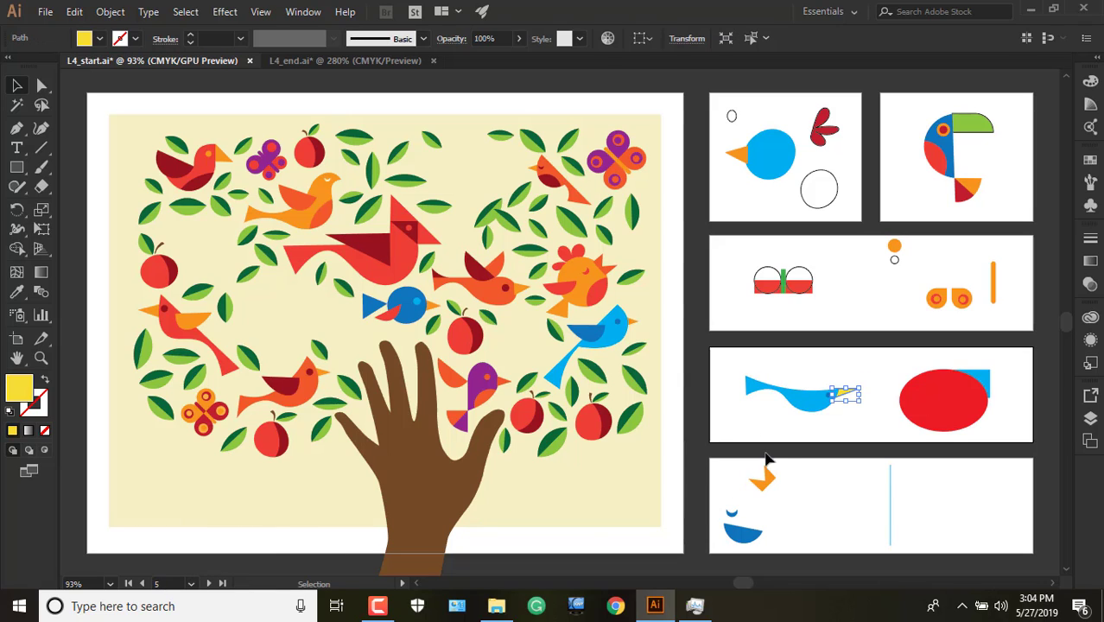
click(881, 367)
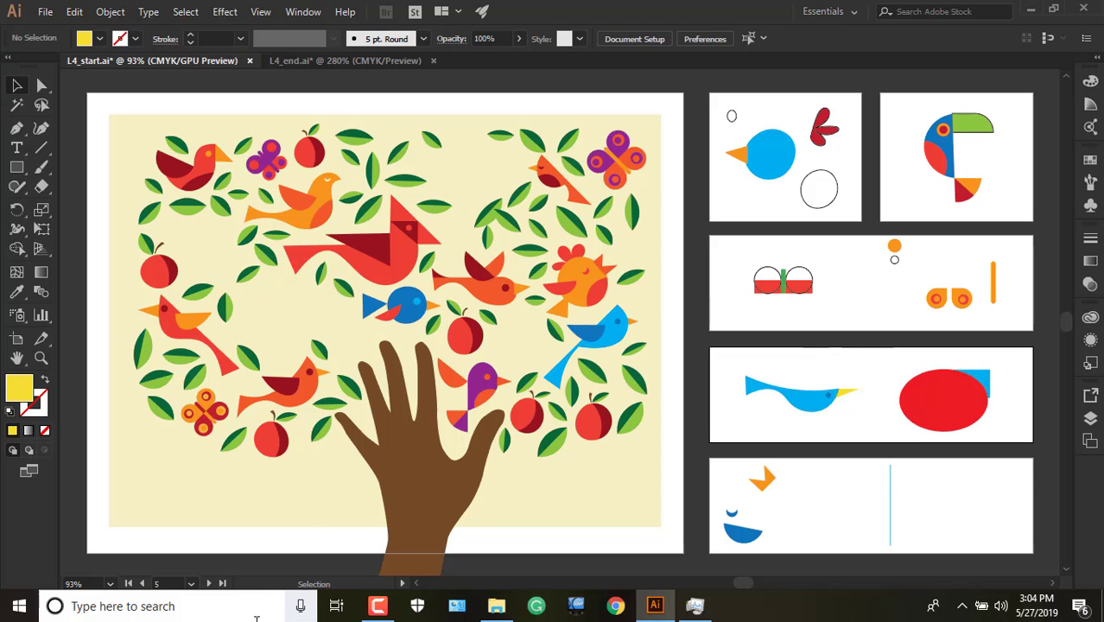
click(192, 584)
click(499, 512)
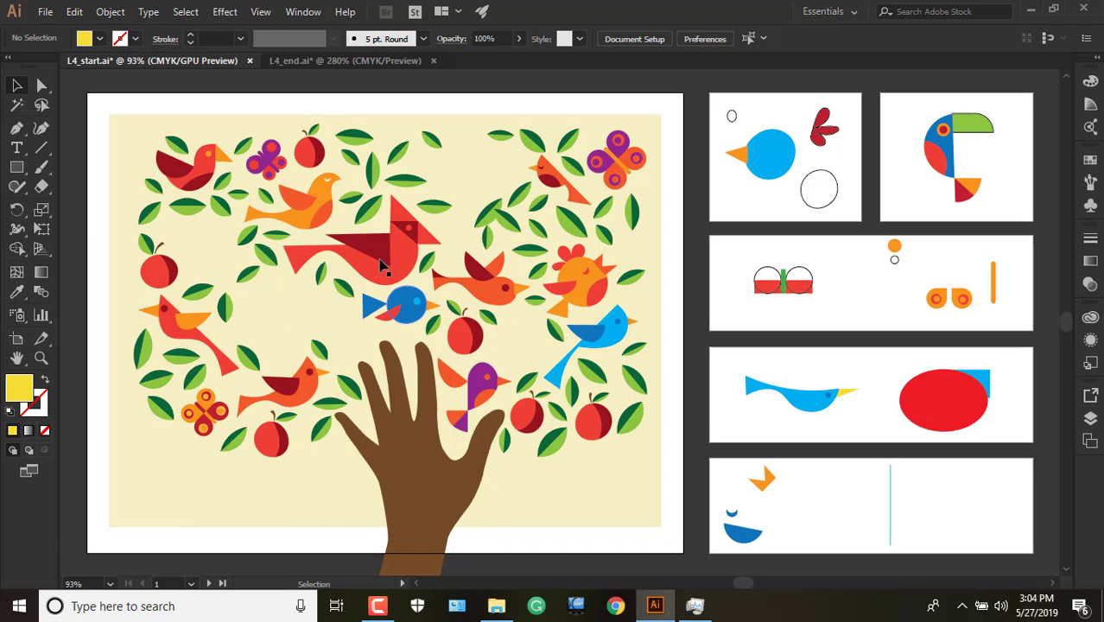
Navigate by artboard name to Bird 1, and from there to Bird 3.
click(192, 583)
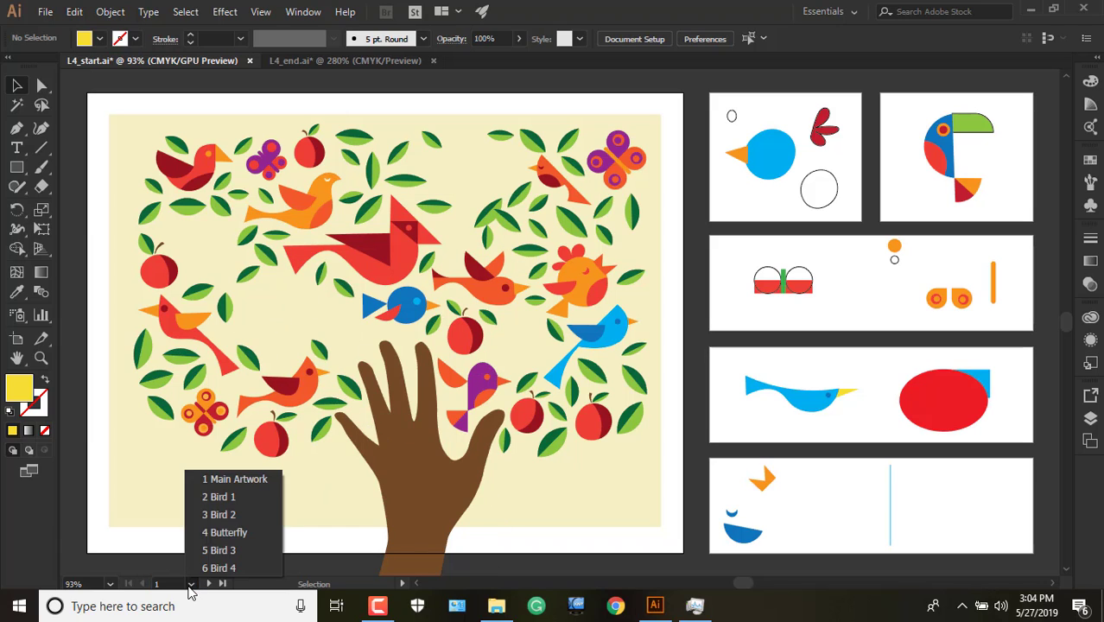
click(208, 501)
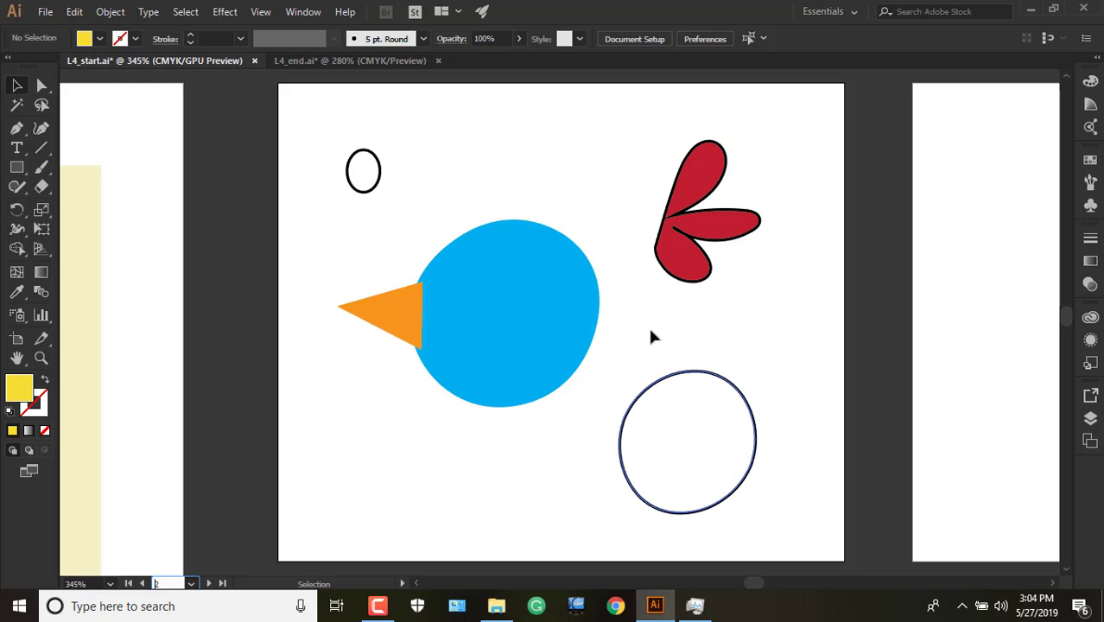
click(190, 584)
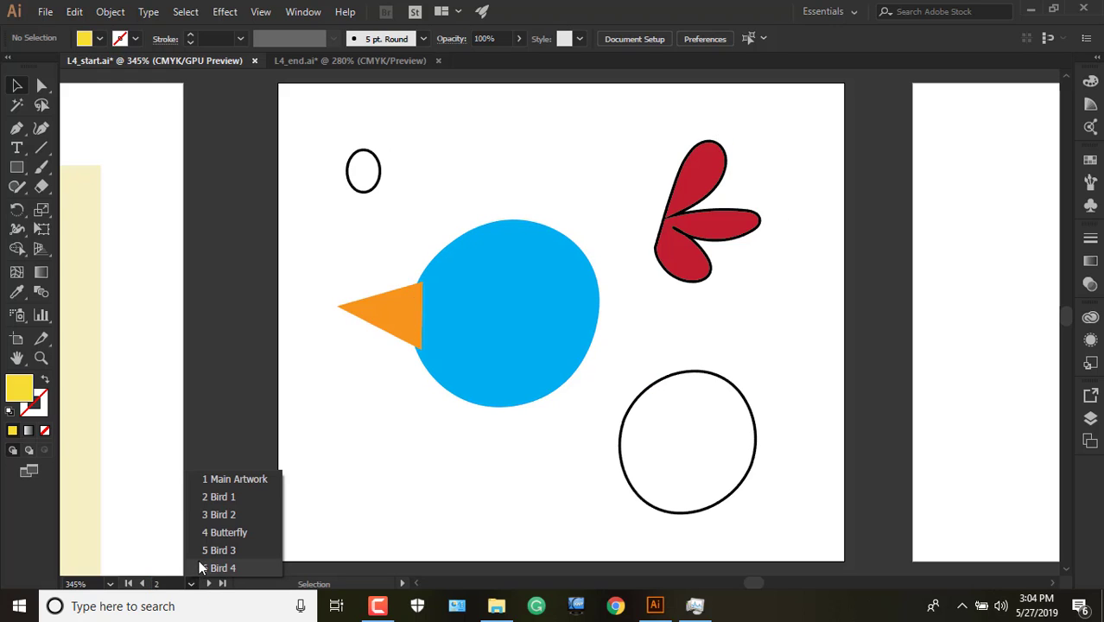
click(212, 550)
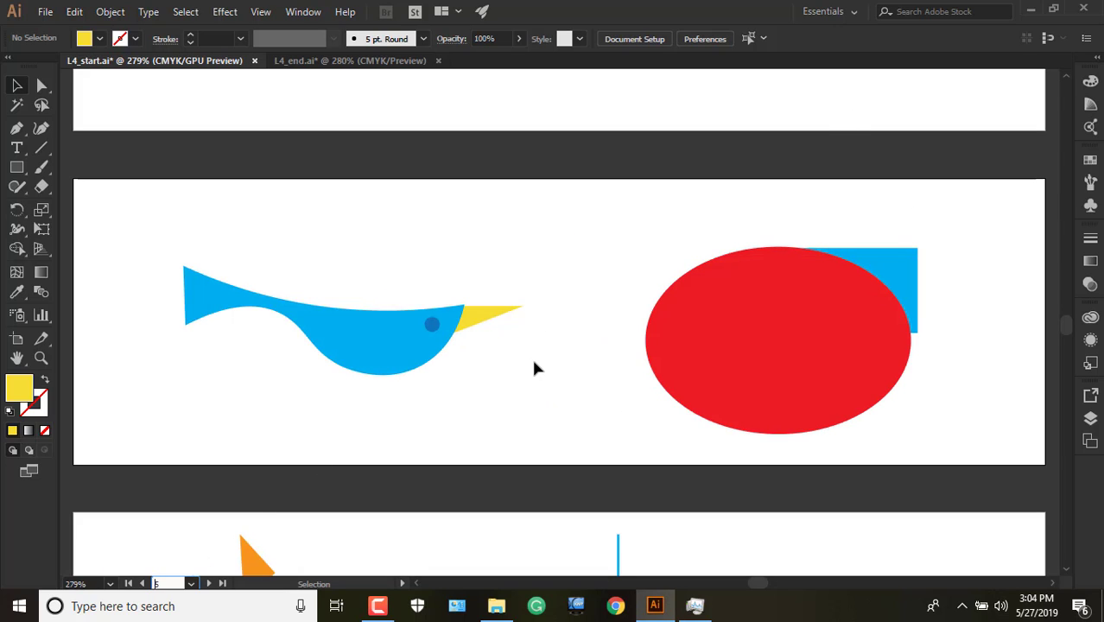
Step through the artboards from the first to the second, on to the last, and back to the first.
click(130, 584)
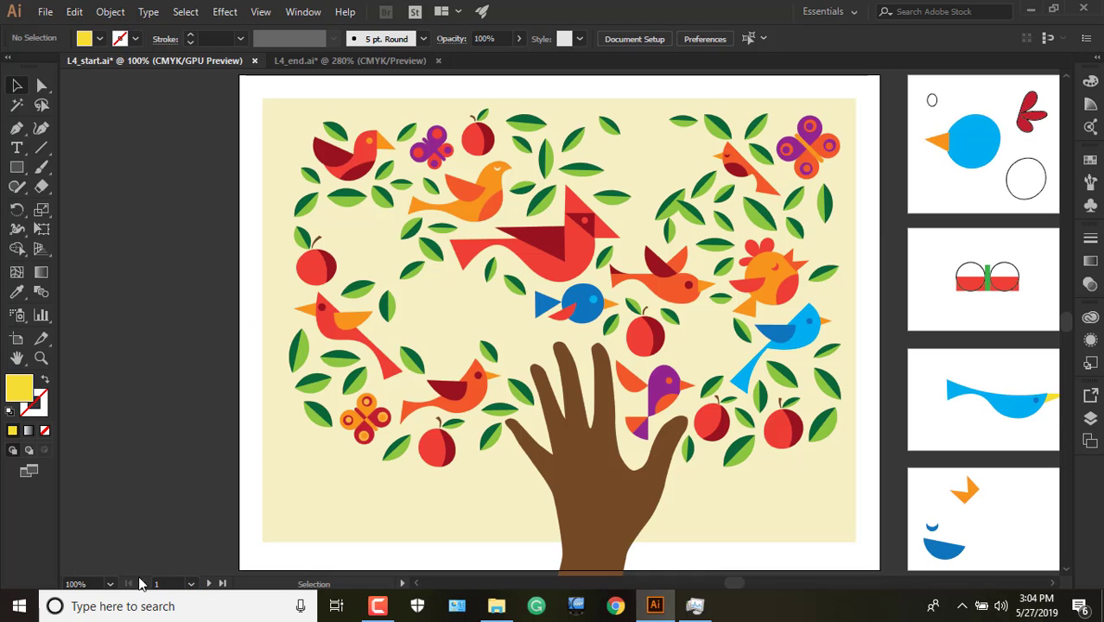
click(211, 585)
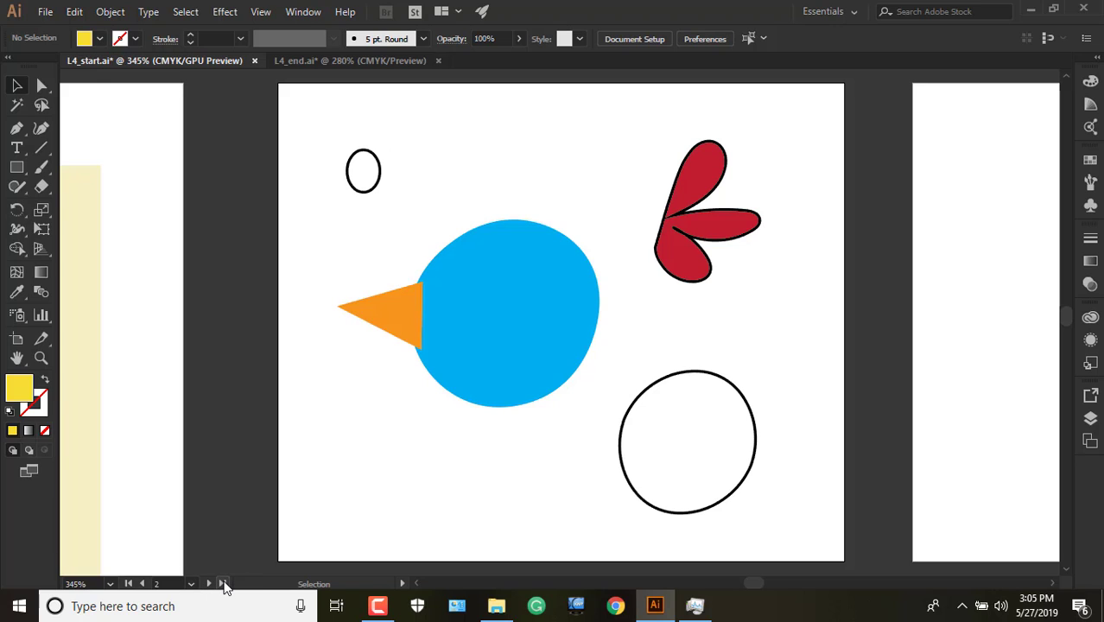
click(224, 585)
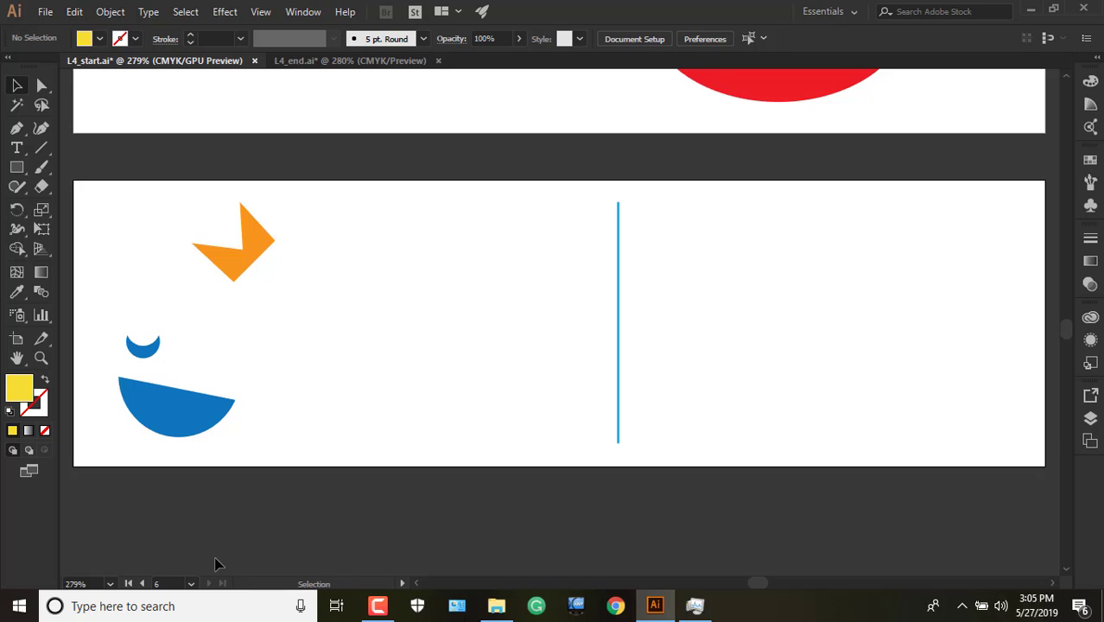
click(128, 585)
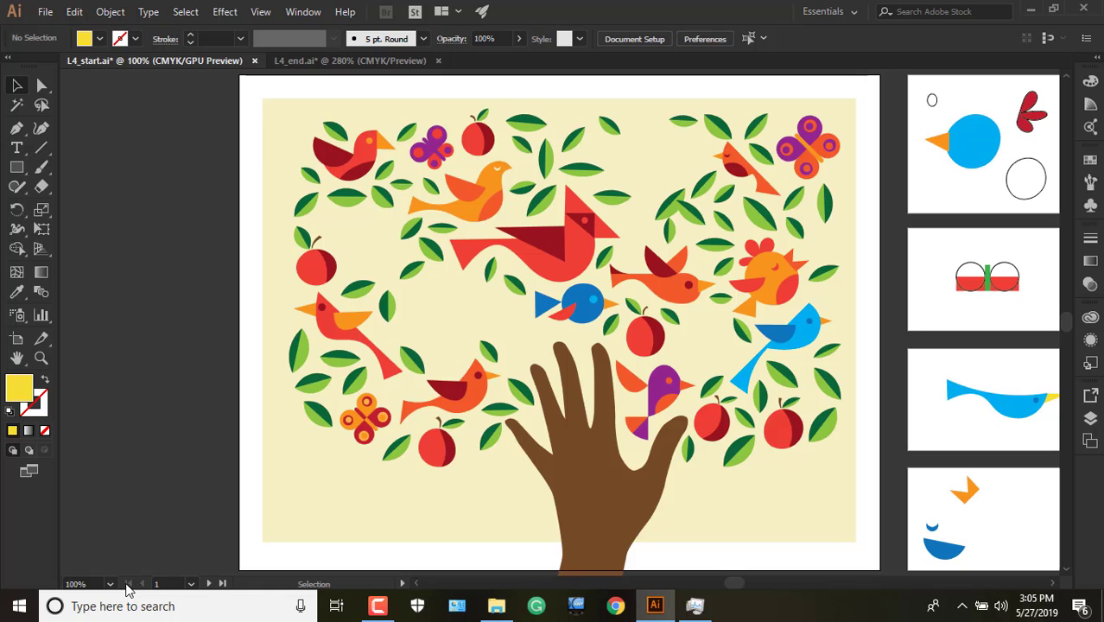
Go to artboard 4, Butterfly, by choosing it by name.
click(191, 584)
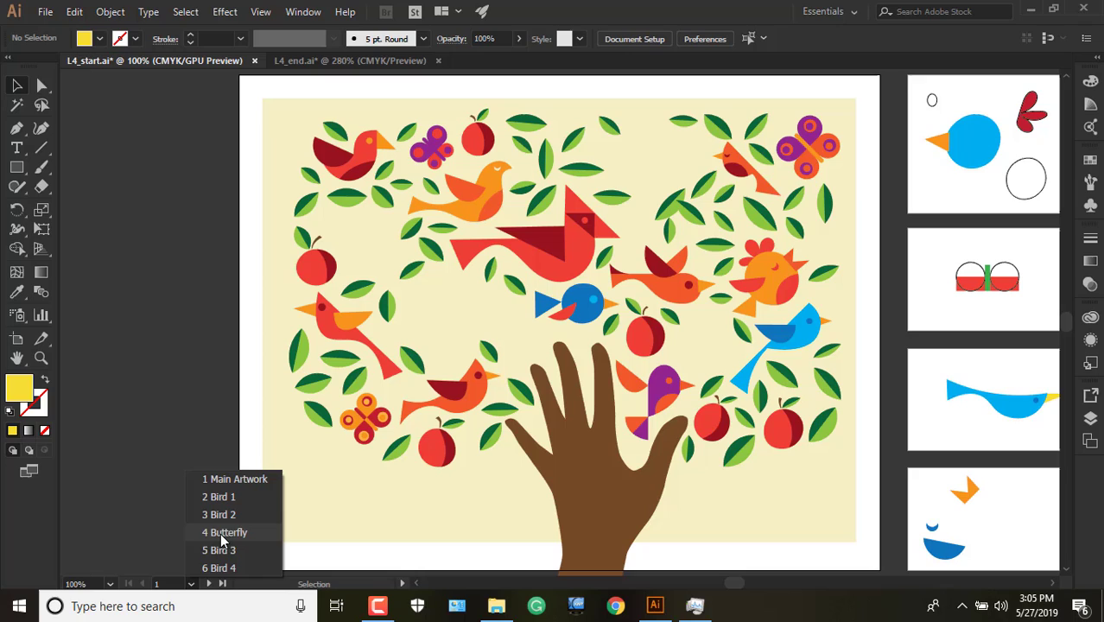
click(169, 583)
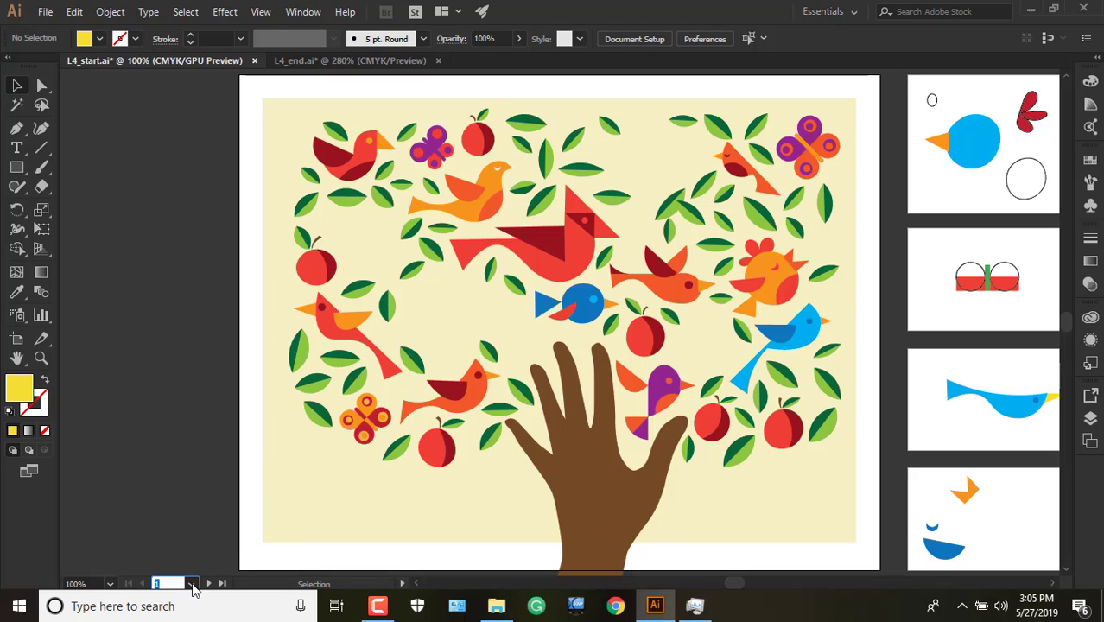
click(192, 585)
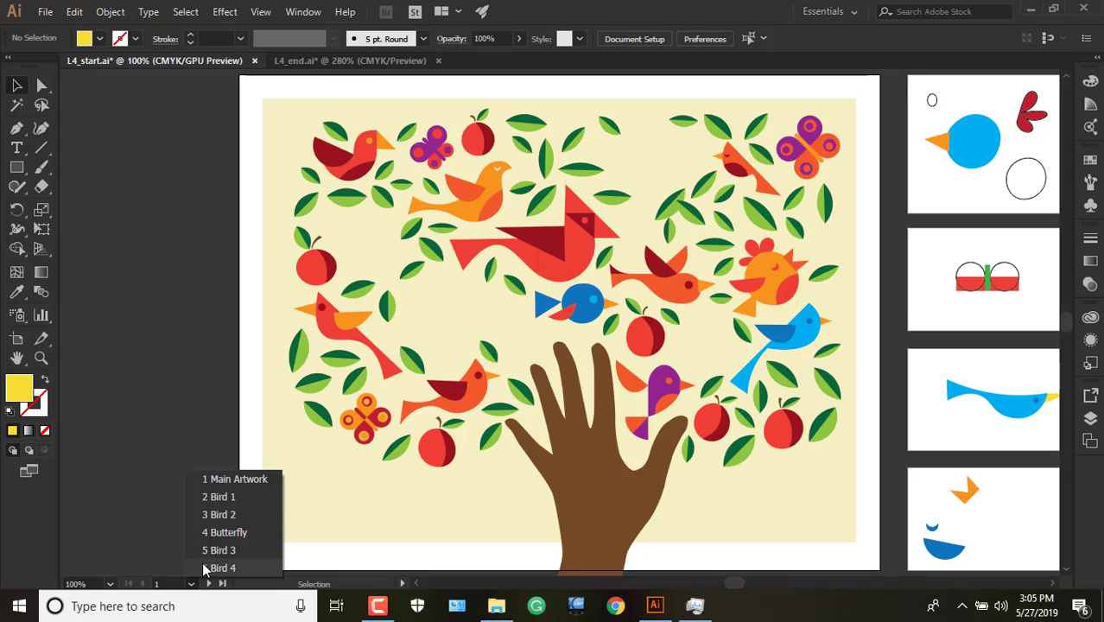
click(216, 532)
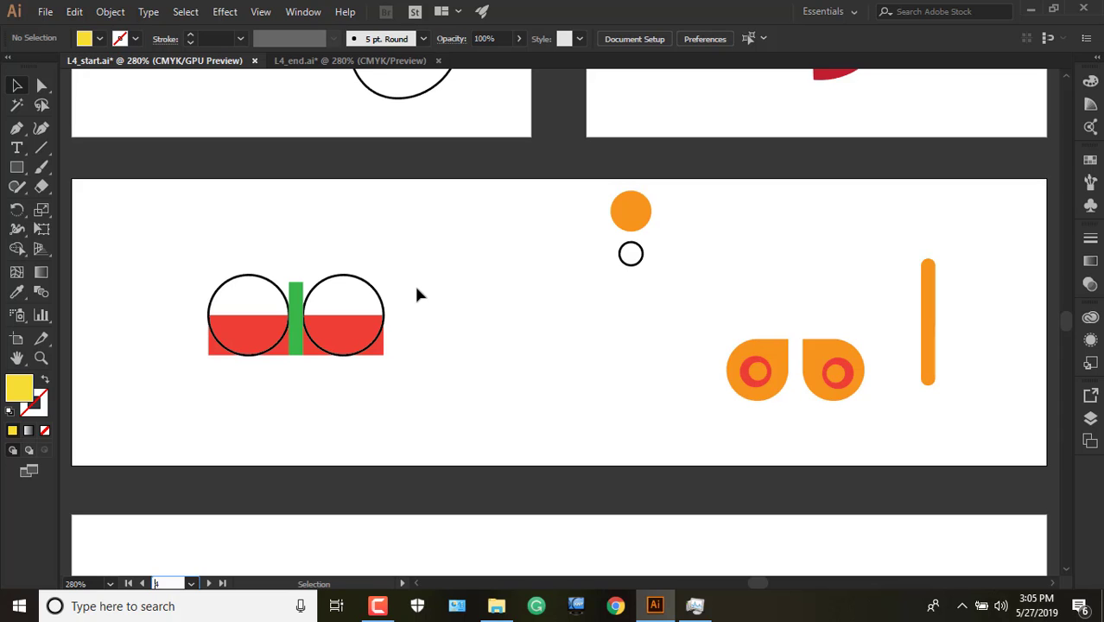
scroll(537, 252, up, 2)
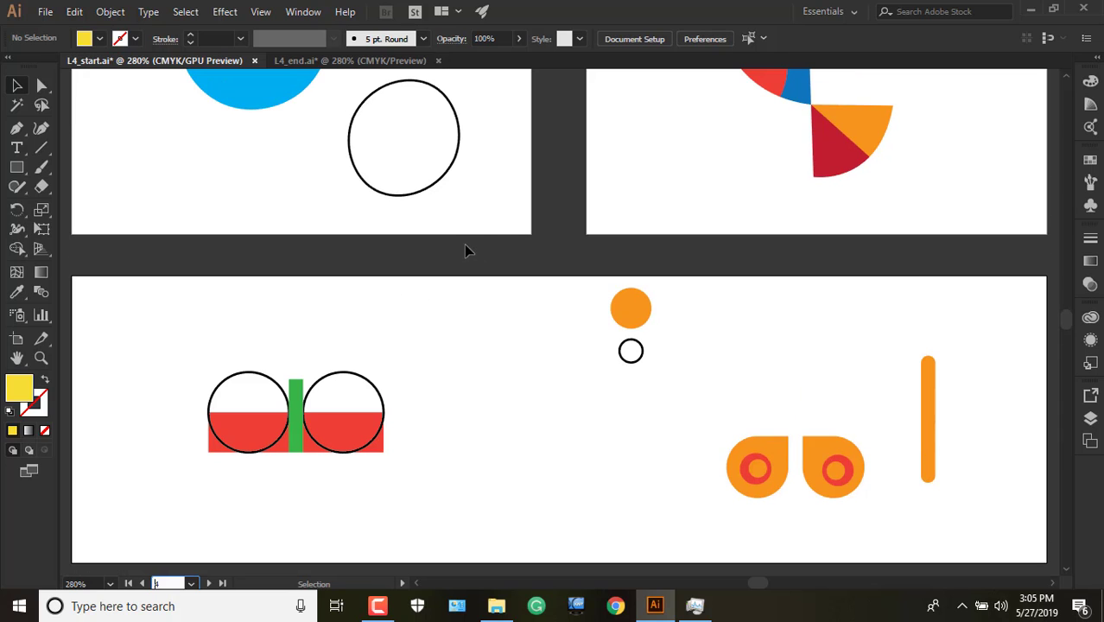
scroll(464, 246, up, 10)
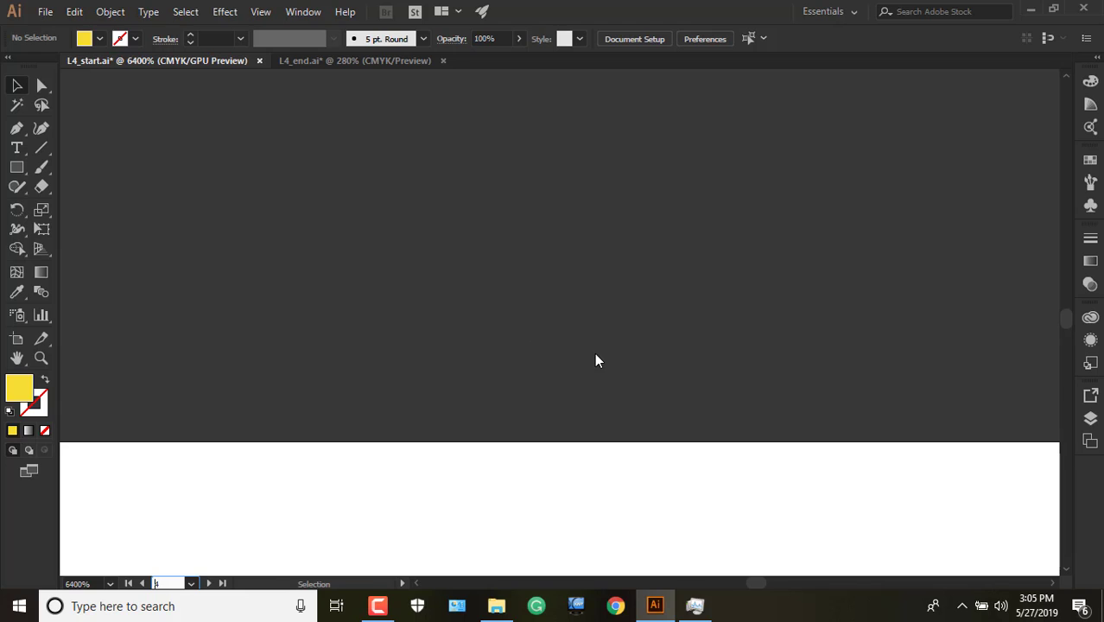
key(alt+space)
drag(601, 340, 626, 79)
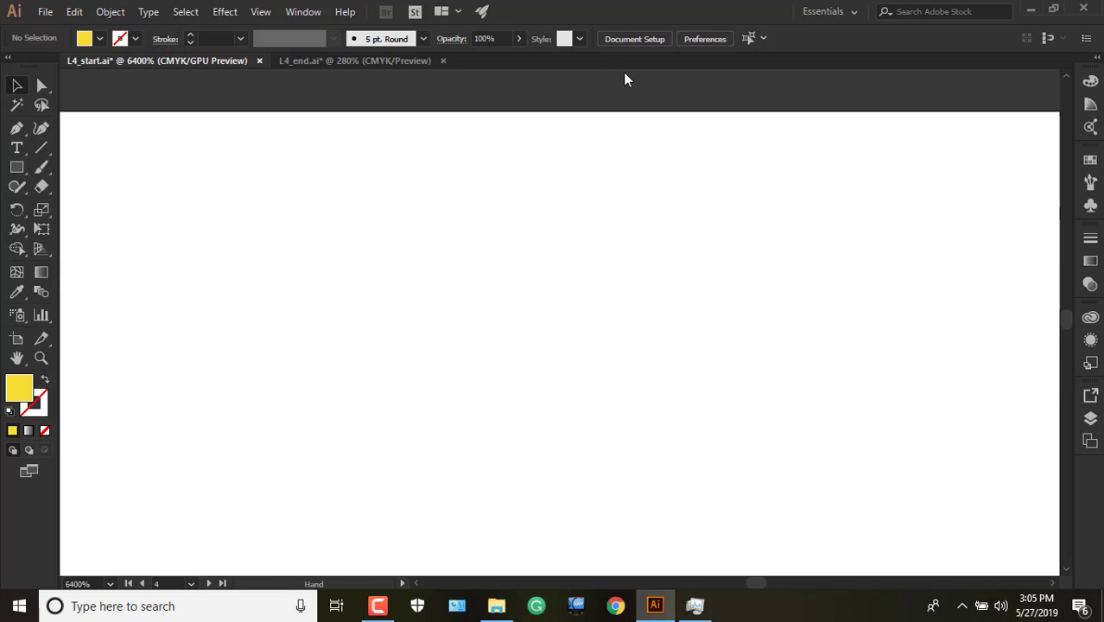
Go to the Bird 1 artboard and fit that artboard in the window.
click(191, 584)
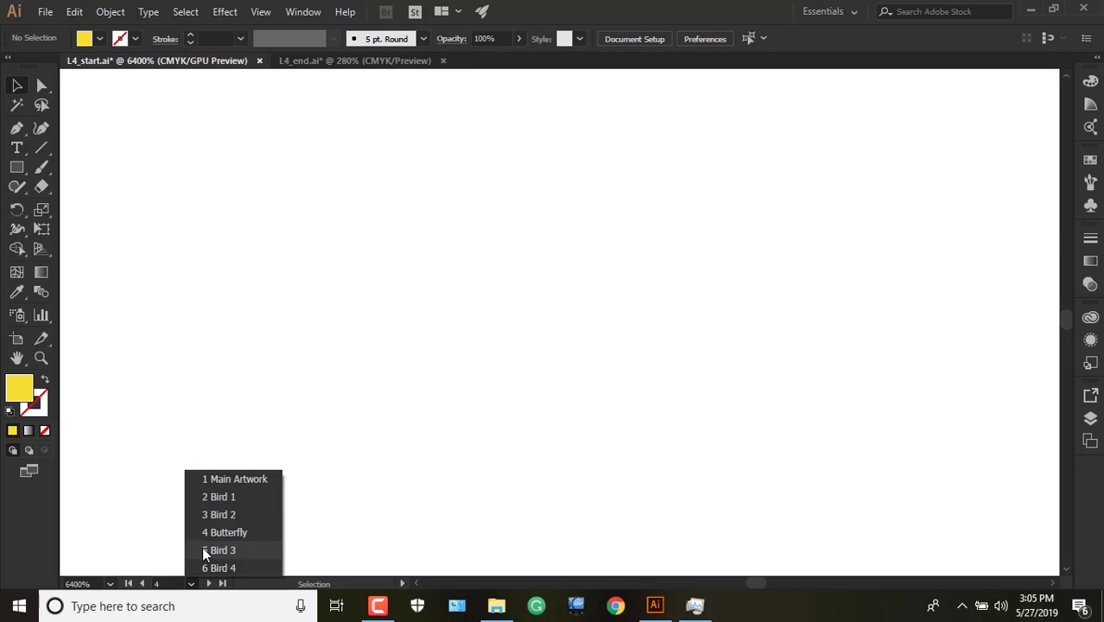
click(208, 499)
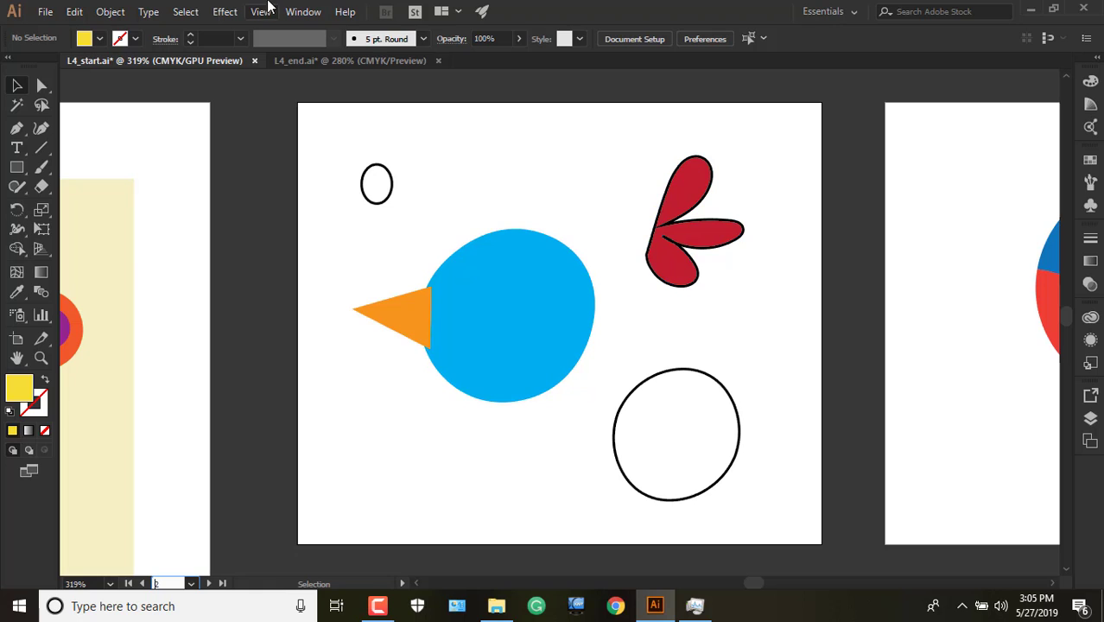
click(261, 11)
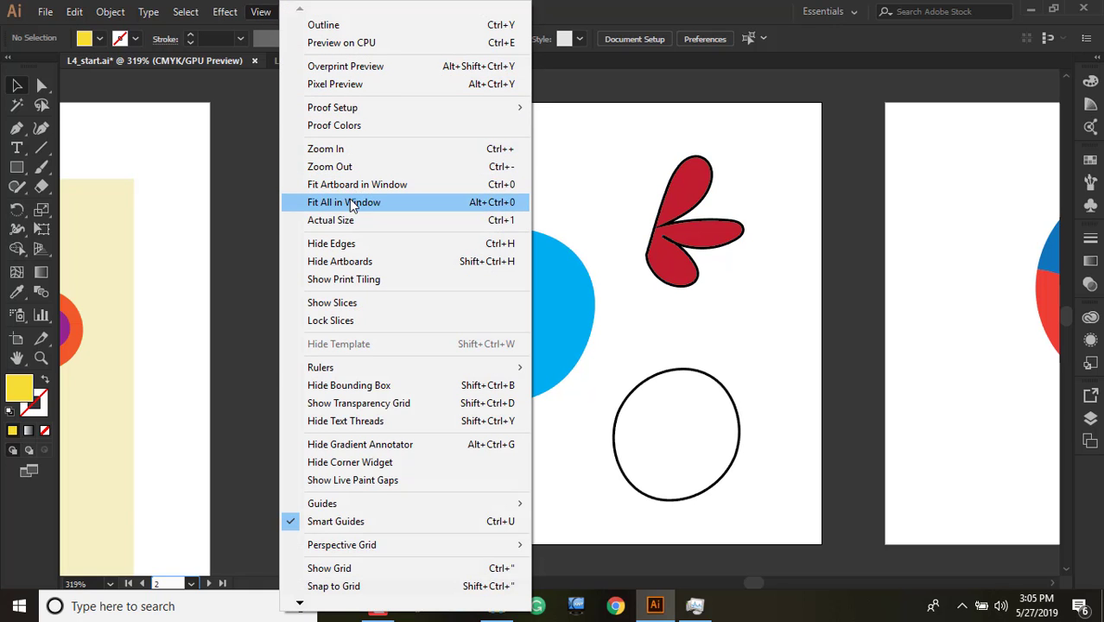
click(344, 186)
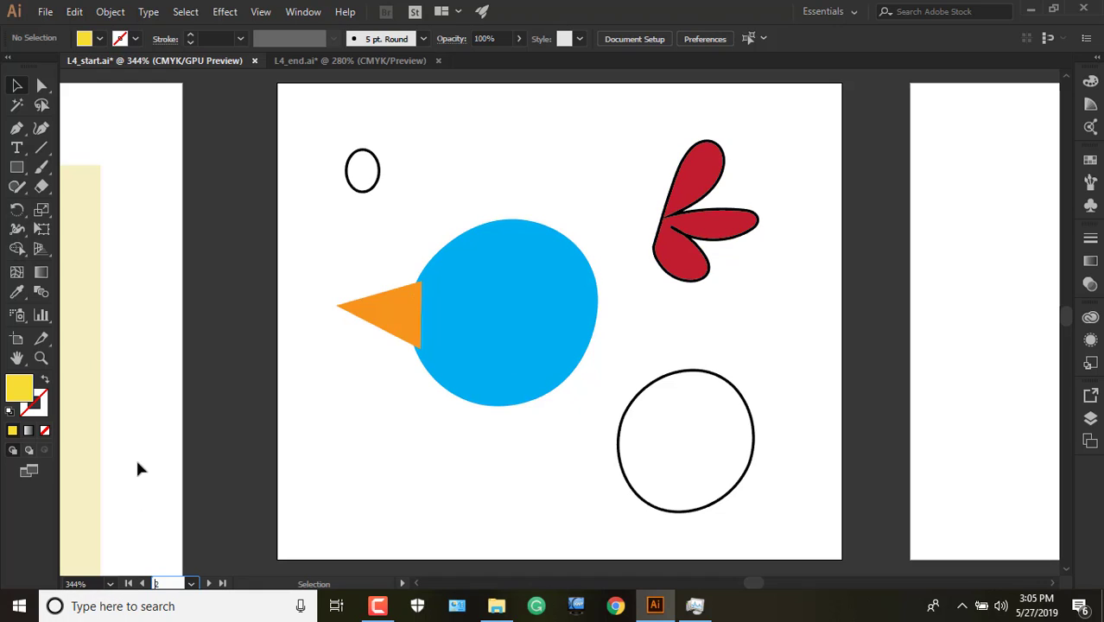
click(188, 585)
click(191, 585)
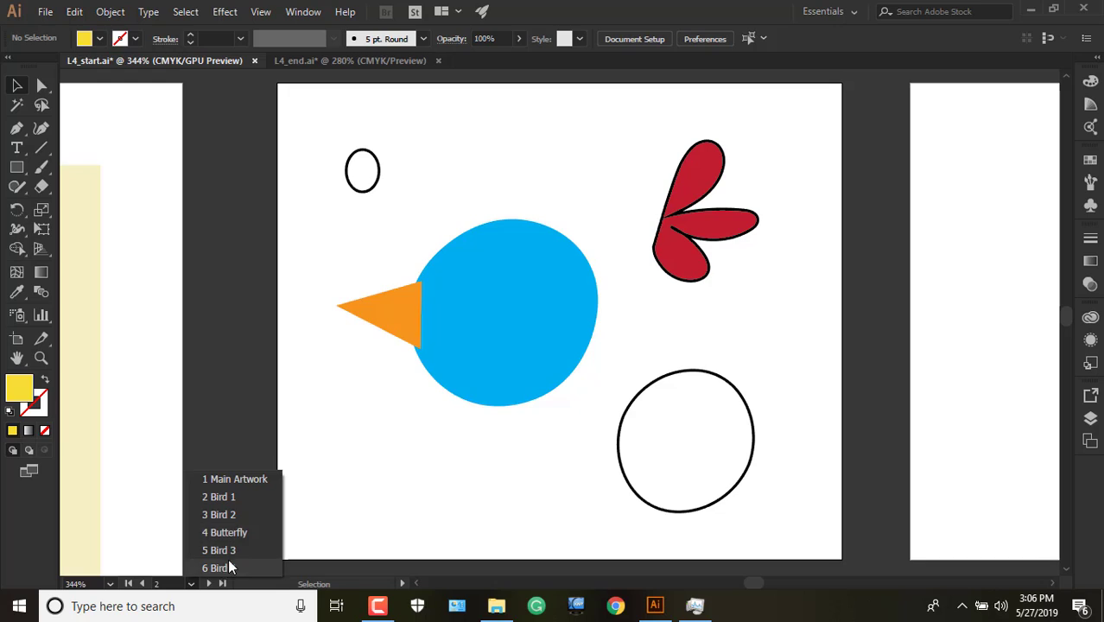
click(446, 577)
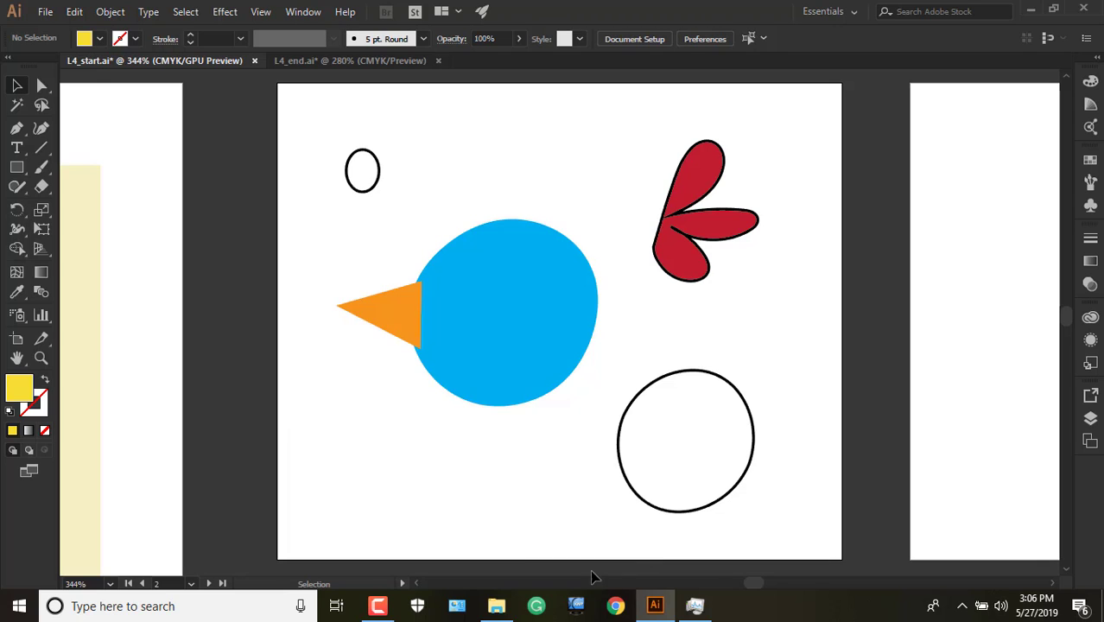
click(380, 607)
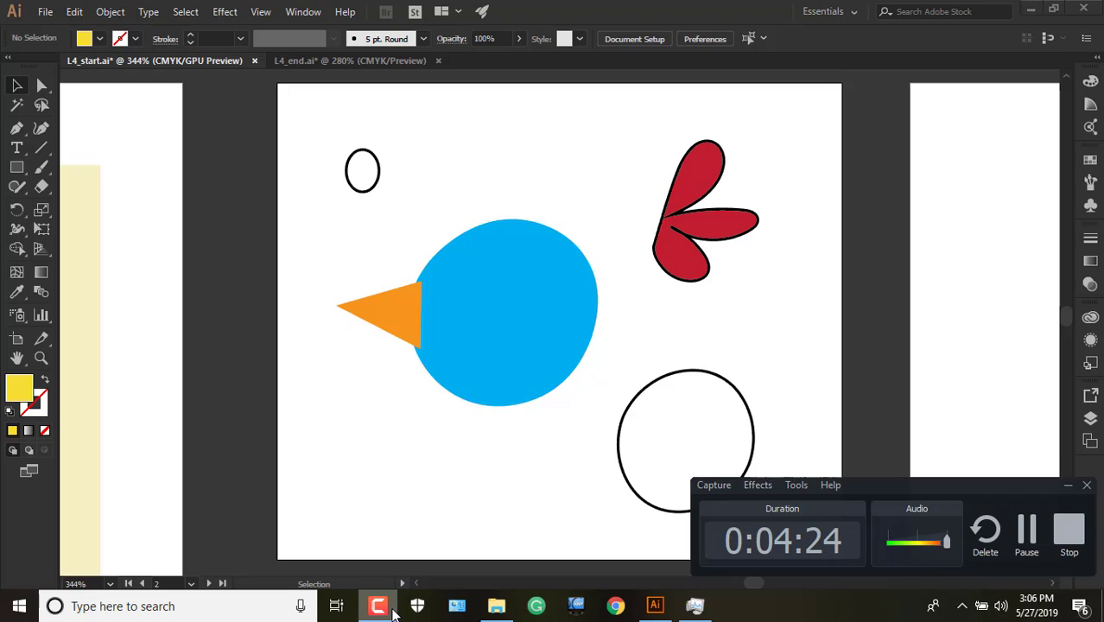